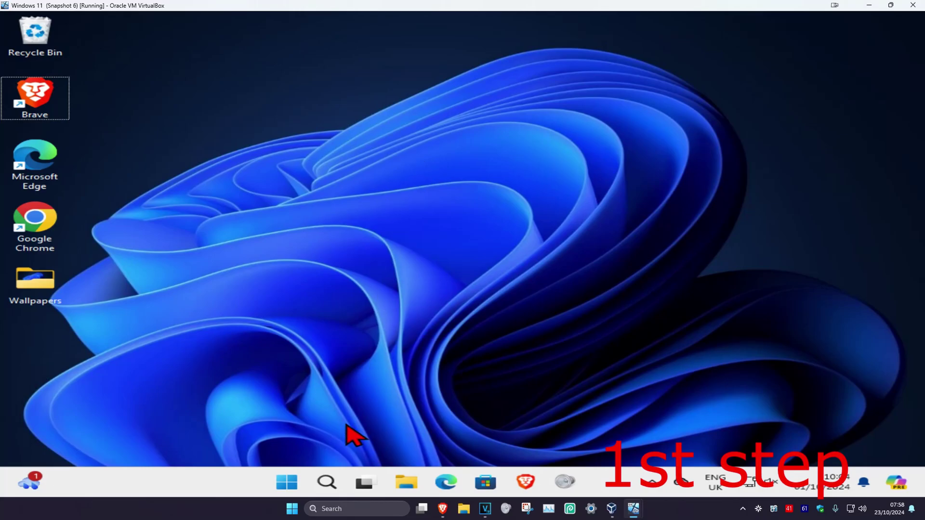
# Launch Notepad from search and paste the two icacls full-control commands
pyautogui.click(324, 480)
pyautogui.write('notep')
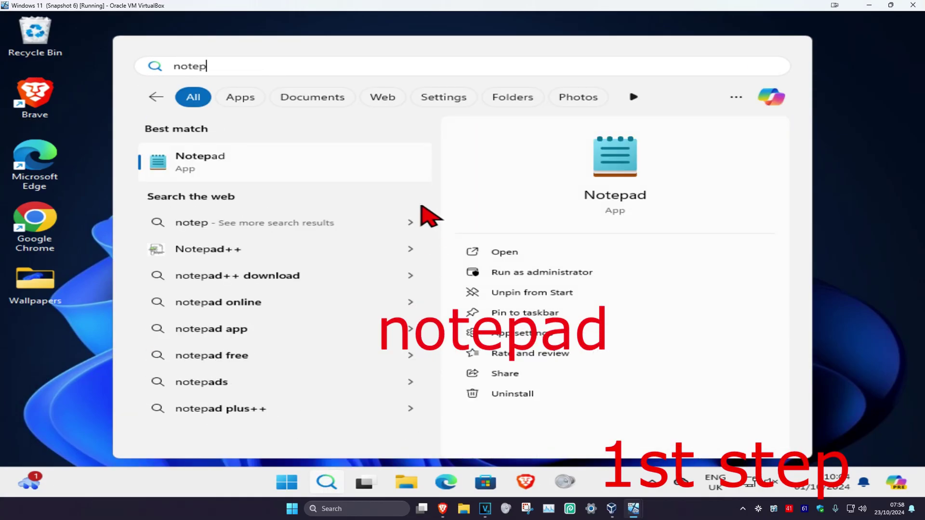
pyautogui.click(320, 167)
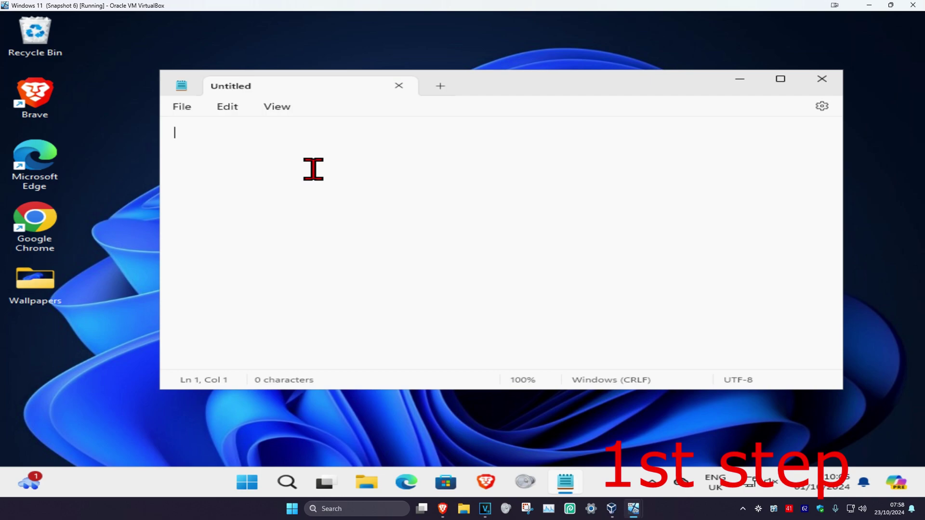
pyautogui.write('icacls "C:\\system volume information" /grant AccountNameGoesHere:F  icacls "C:\\system volume information" /grant AccountNameGoesHere:F /t')
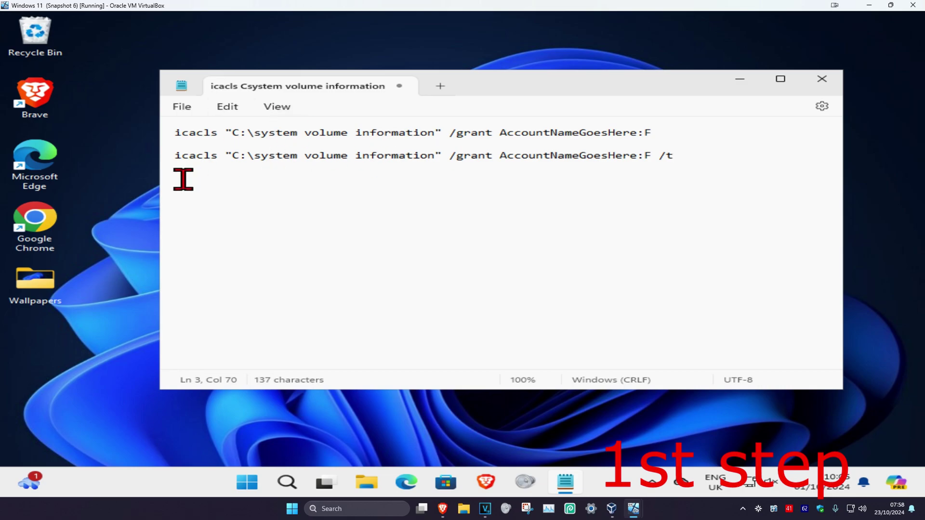
# Look up the account folder name under C:\Users in File Explorer, then minimize Explorer
pyautogui.click(289, 484)
pyautogui.write('fi')
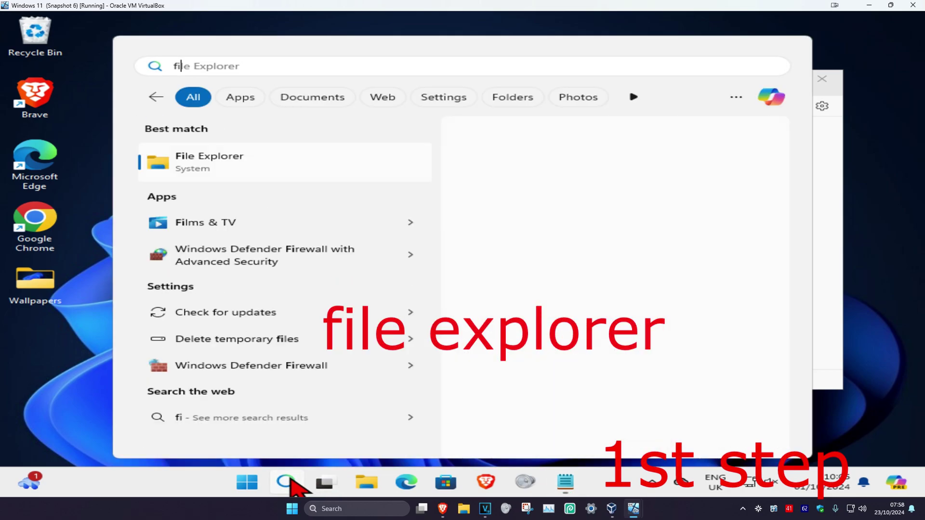
pyautogui.write('le')
pyautogui.click(250, 168)
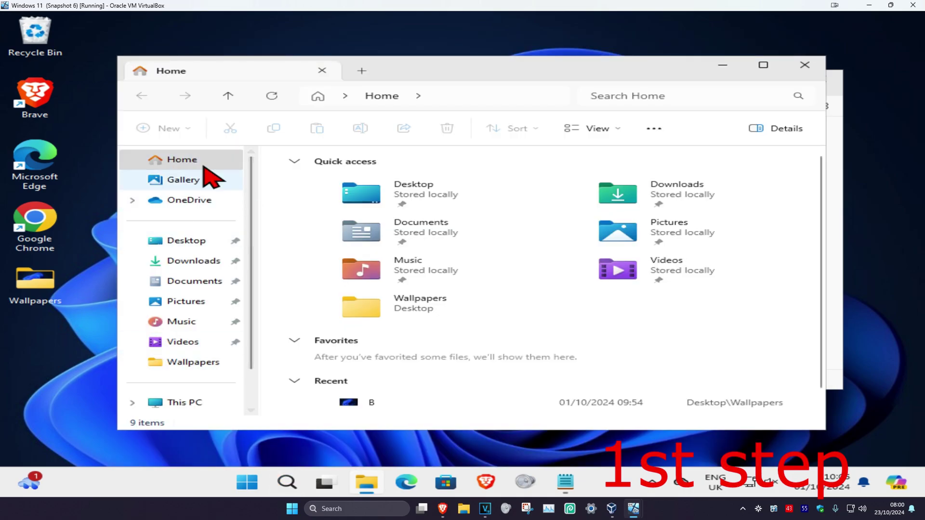
pyautogui.scroll(-1, 253, 225)
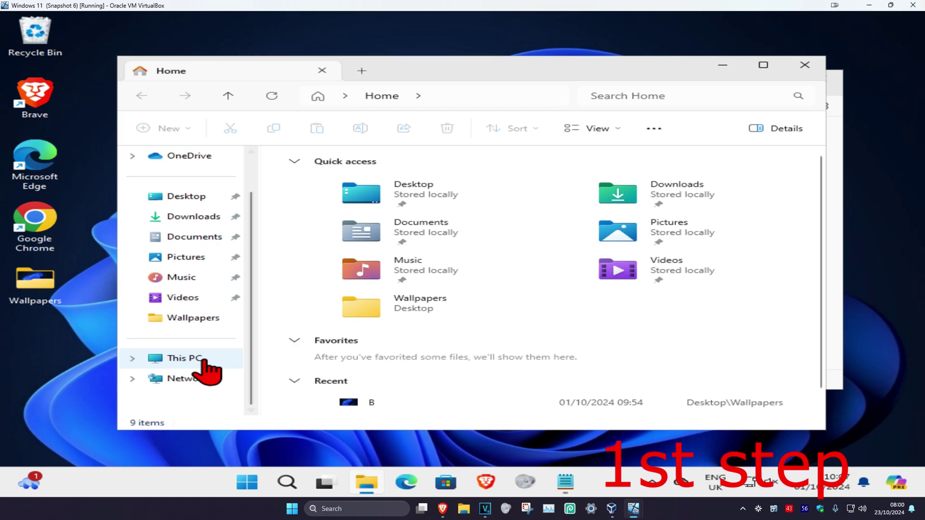
pyautogui.click(202, 359)
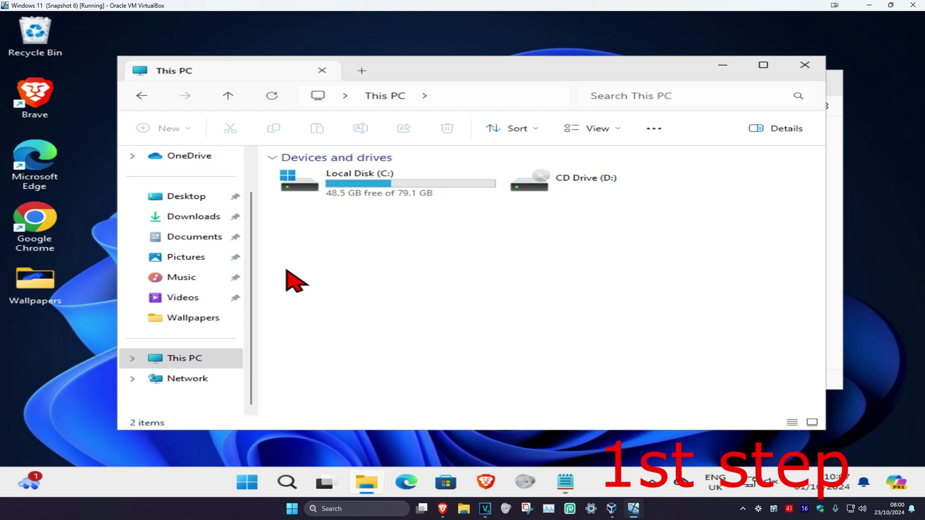
pyautogui.doubleClick(373, 190)
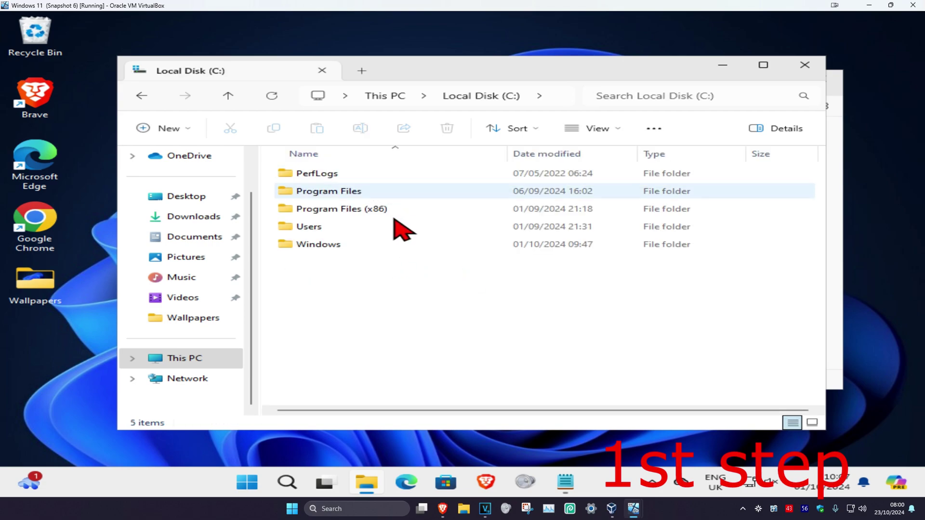
pyautogui.doubleClick(343, 230)
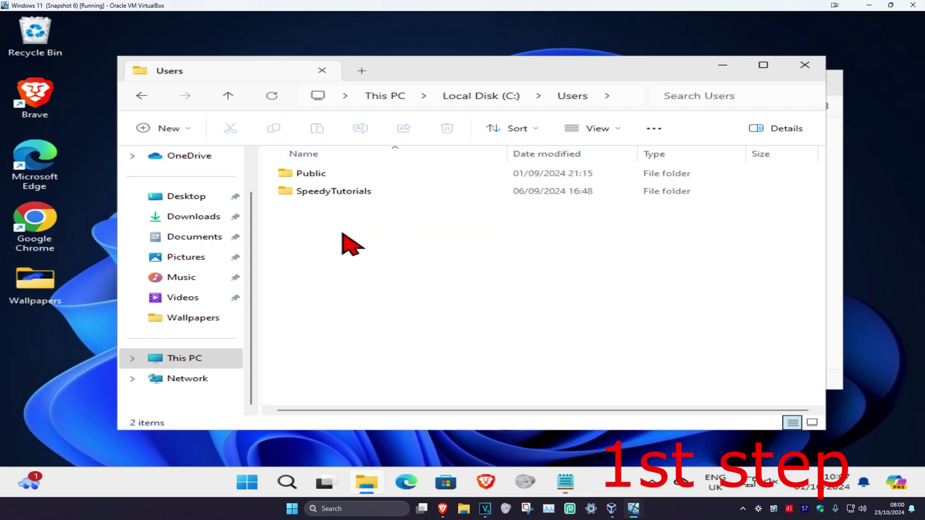
pyautogui.click(339, 195)
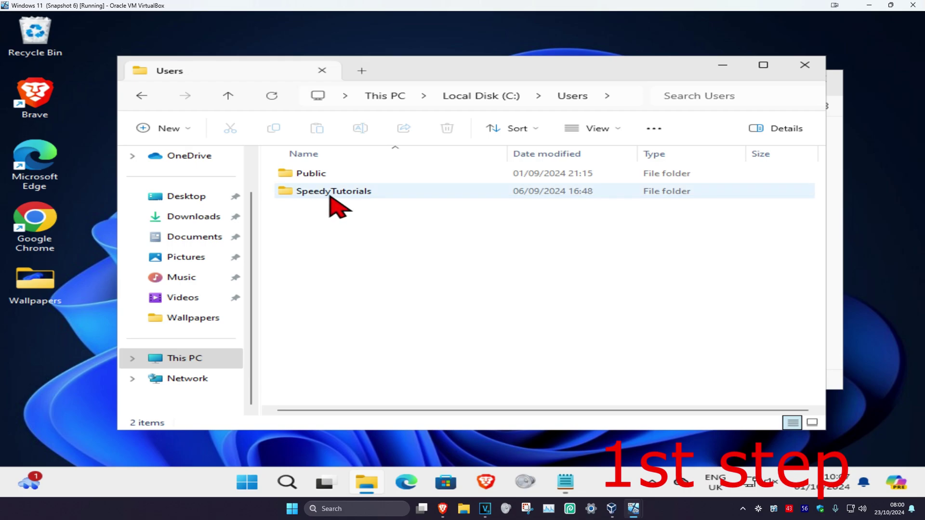
pyautogui.click(332, 197)
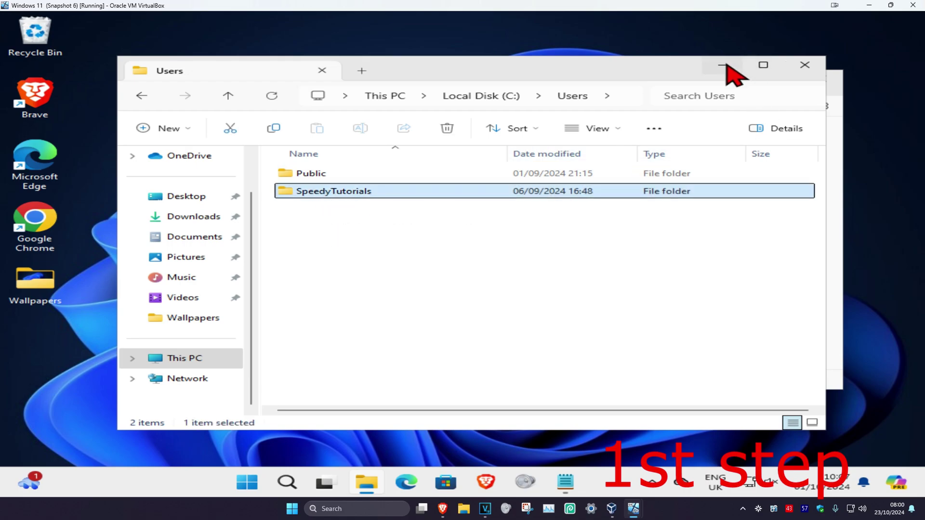
pyautogui.click(725, 68)
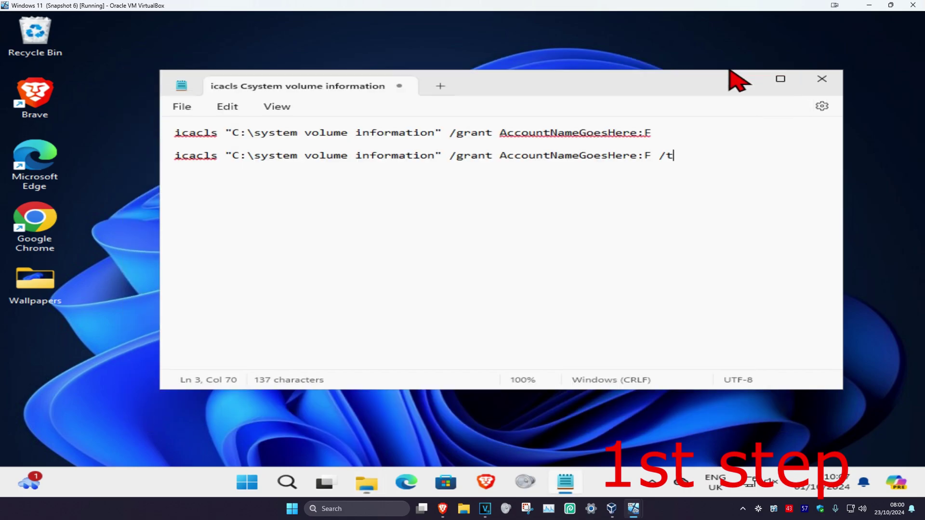
# Swap AccountNameGoesHere for SpeedyTutorials in both icacls lines, checking the name in Explorer
pyautogui.click(637, 134)
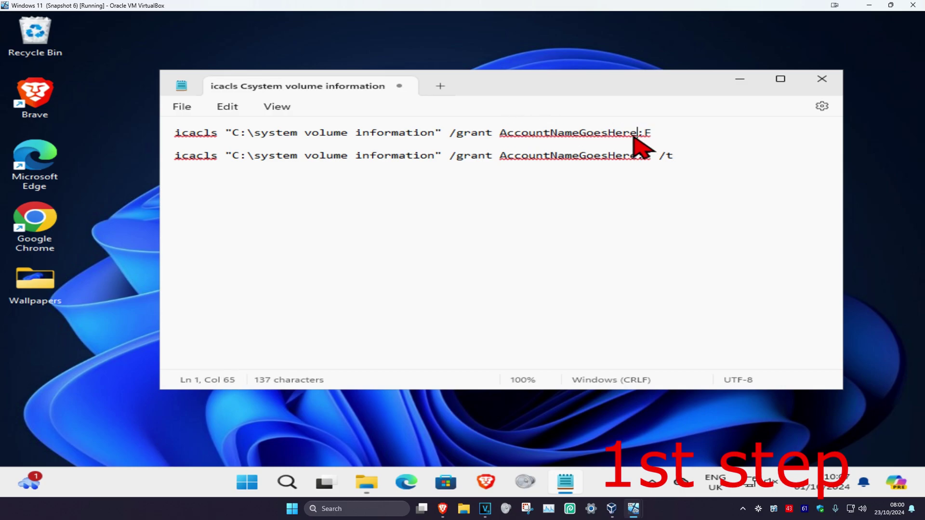
pyautogui.moveTo(638, 134); pyautogui.dragTo(500, 133)
pyautogui.write('Sp')
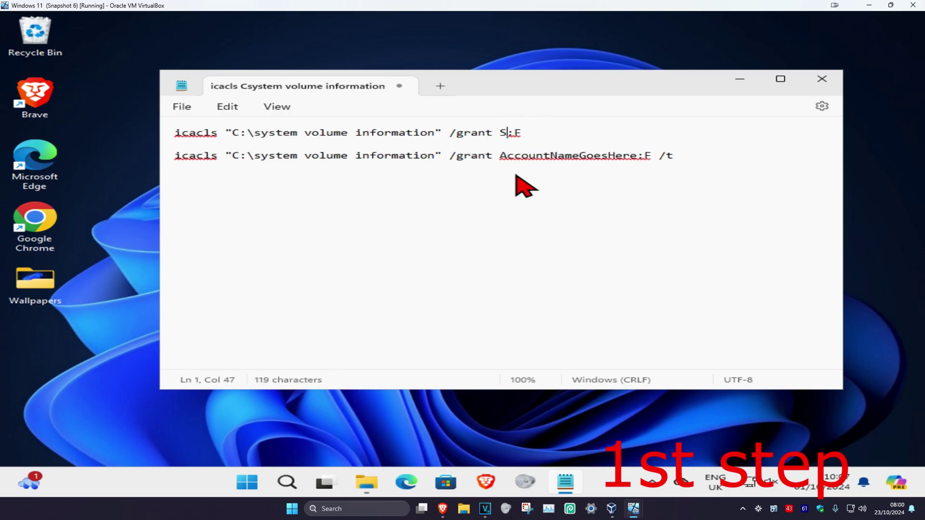
pyautogui.write('eedyTutorials')
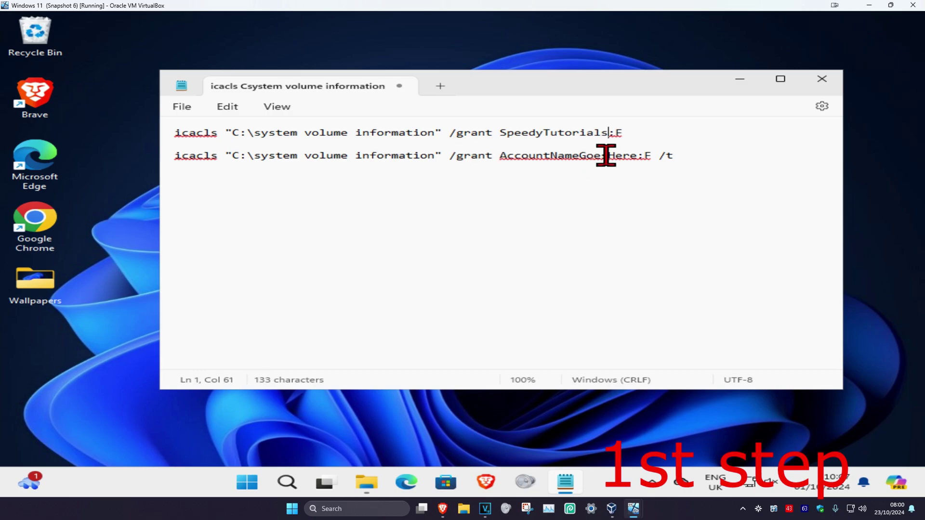
pyautogui.click(369, 492)
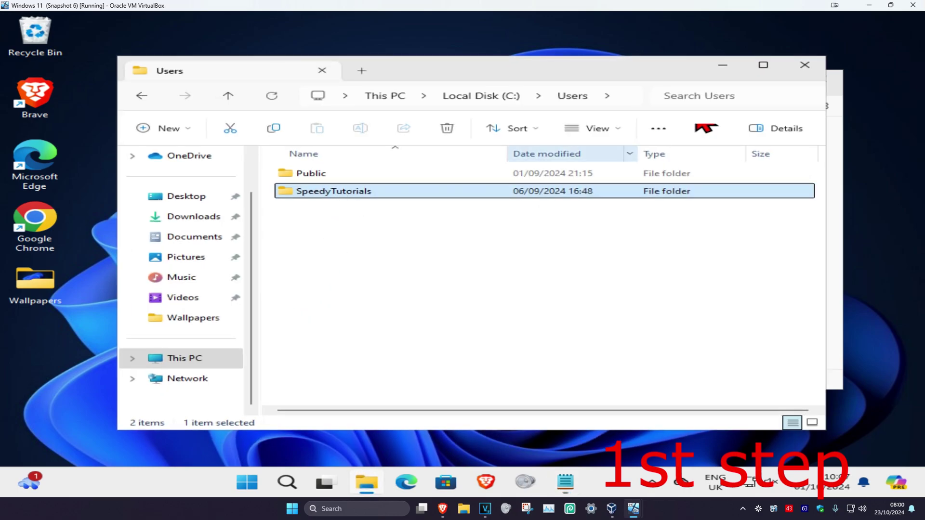
pyautogui.click(723, 66)
pyautogui.moveTo(638, 156); pyautogui.dragTo(501, 156)
pyautogui.press('BackSpace')
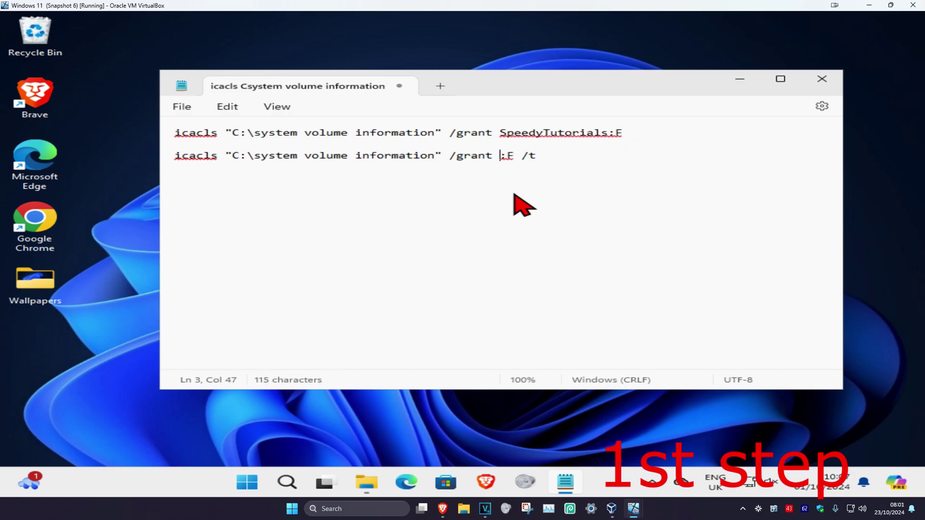
pyautogui.write('SpeedyTutorial')
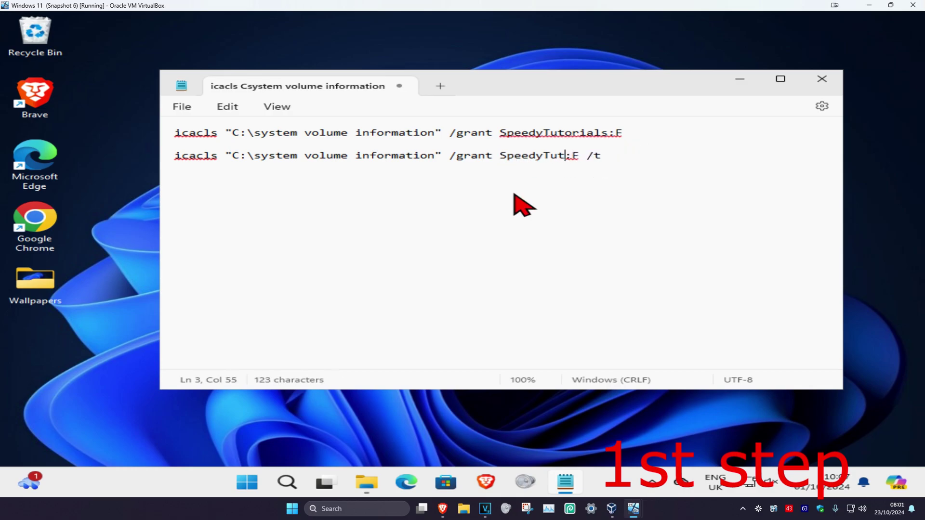
pyautogui.write('s')
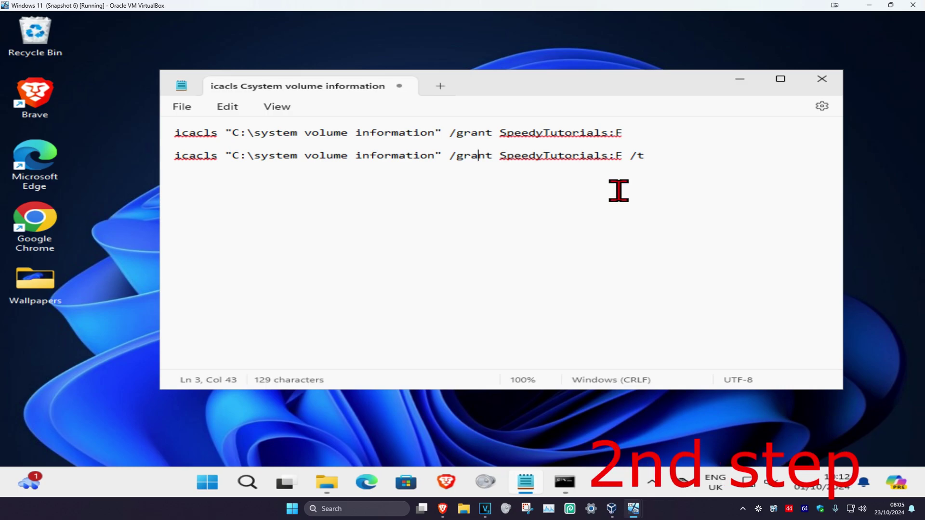
# Launch cmd as administrator from search and approve the User Account Control prompt
pyautogui.click(248, 483)
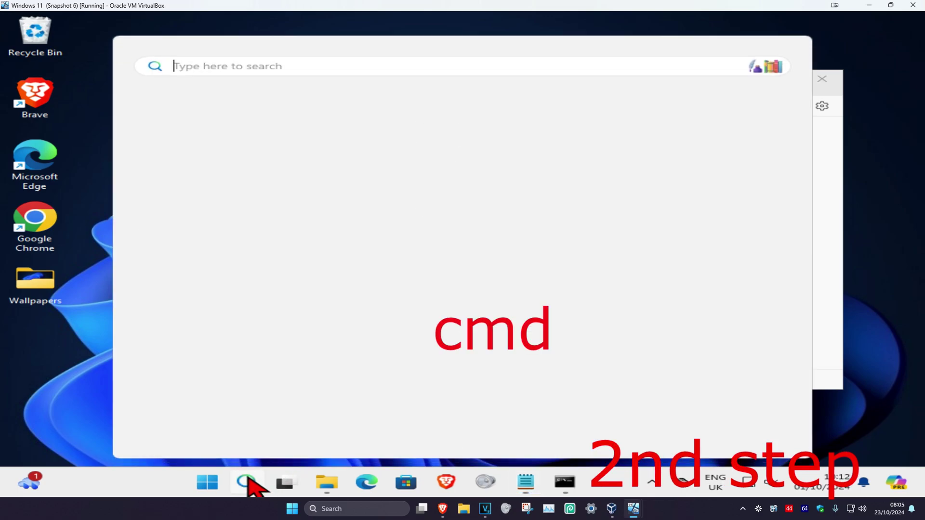
pyautogui.write('cmd')
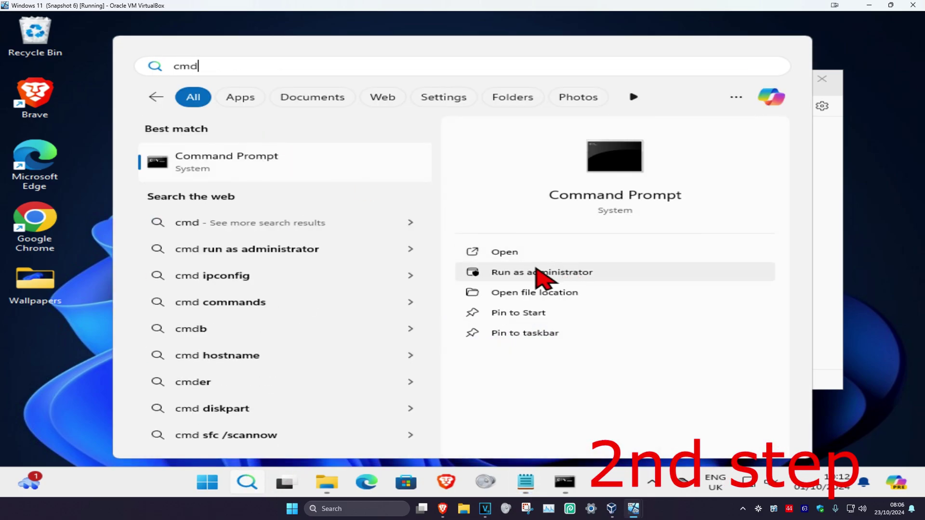
pyautogui.click(546, 275)
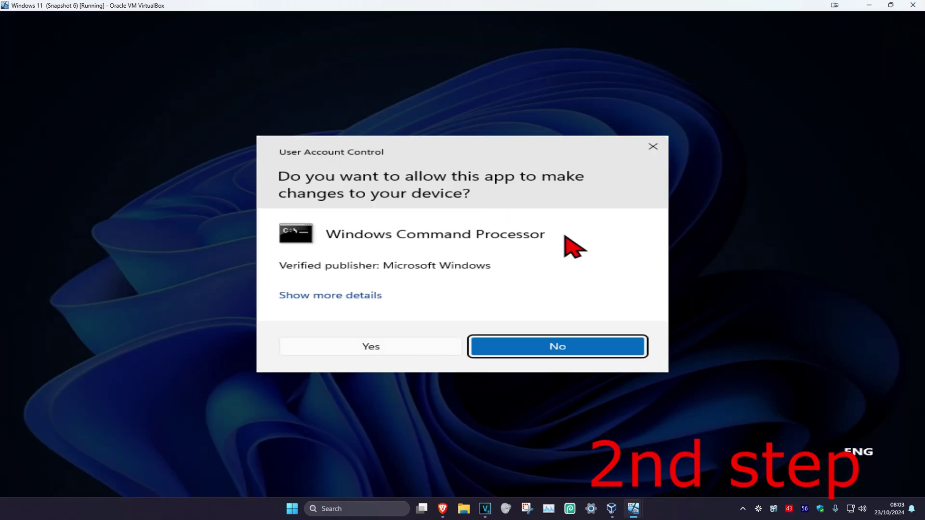
pyautogui.click(377, 349)
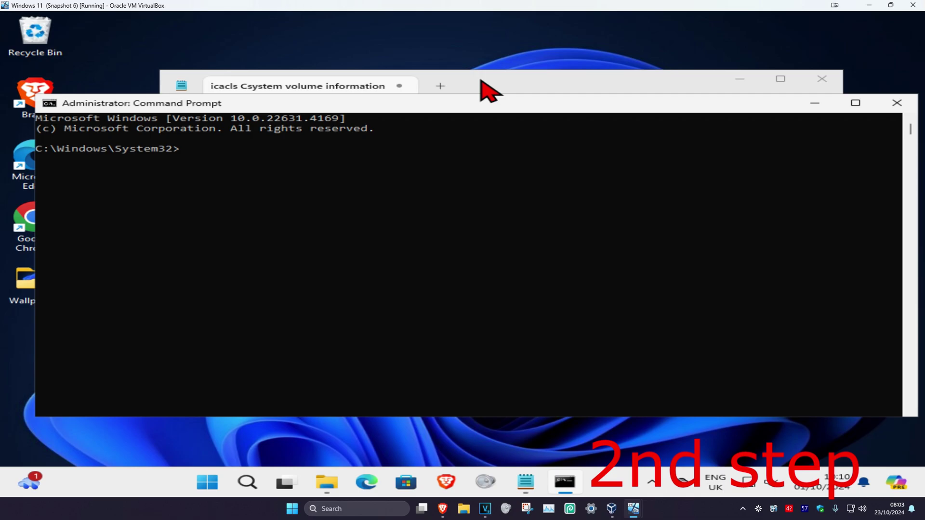
# Copy the first icacls /grant line from Notepad and run it in Command Prompt
pyautogui.click(486, 91)
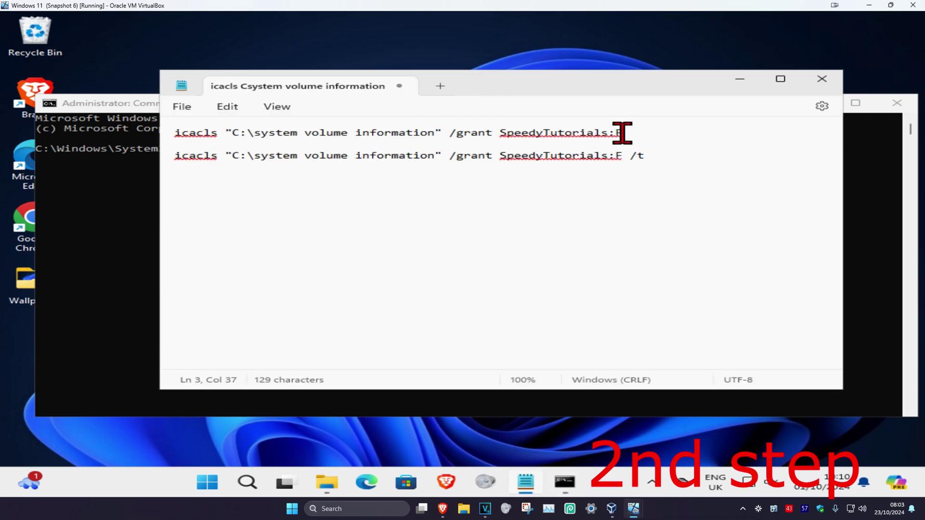
pyautogui.moveTo(623, 132); pyautogui.dragTo(177, 135)
pyautogui.hotkey('ctrl', 'c')
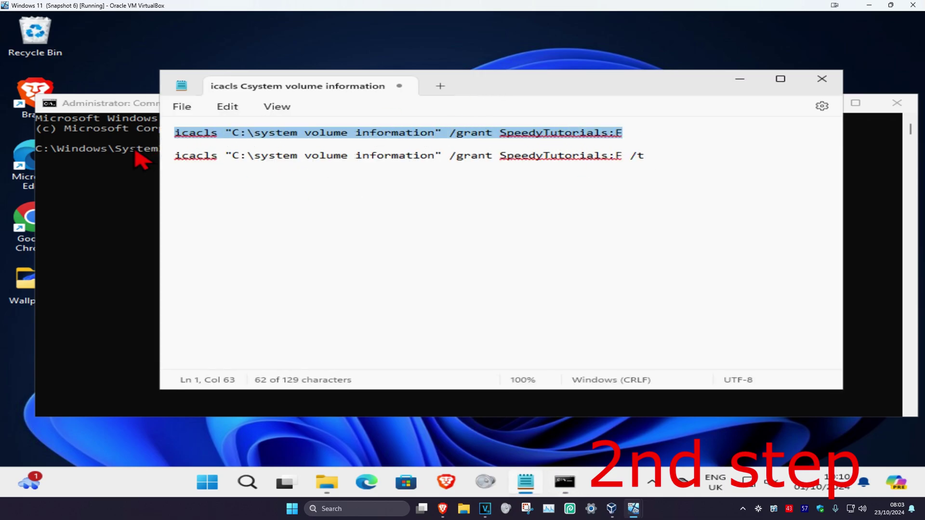
pyautogui.click(142, 177)
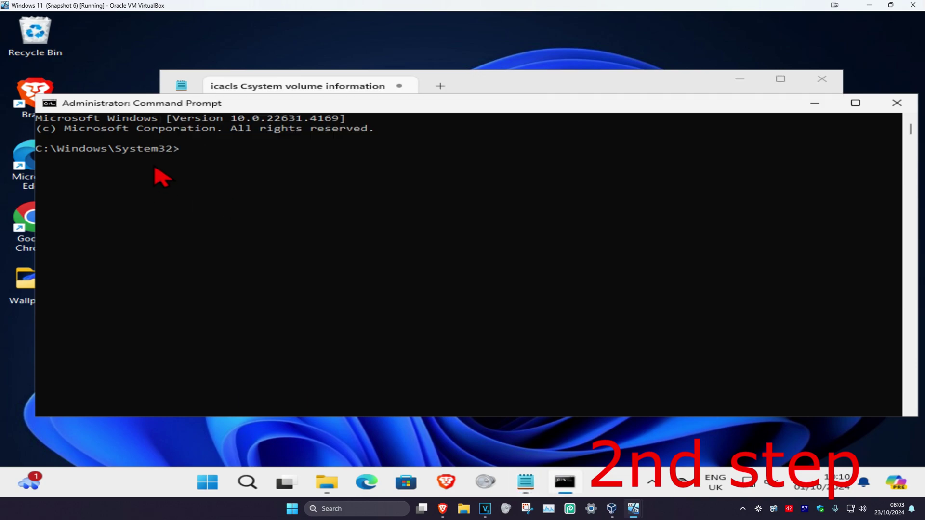
pyautogui.rightClick(253, 99)
pyautogui.moveTo(304, 196)
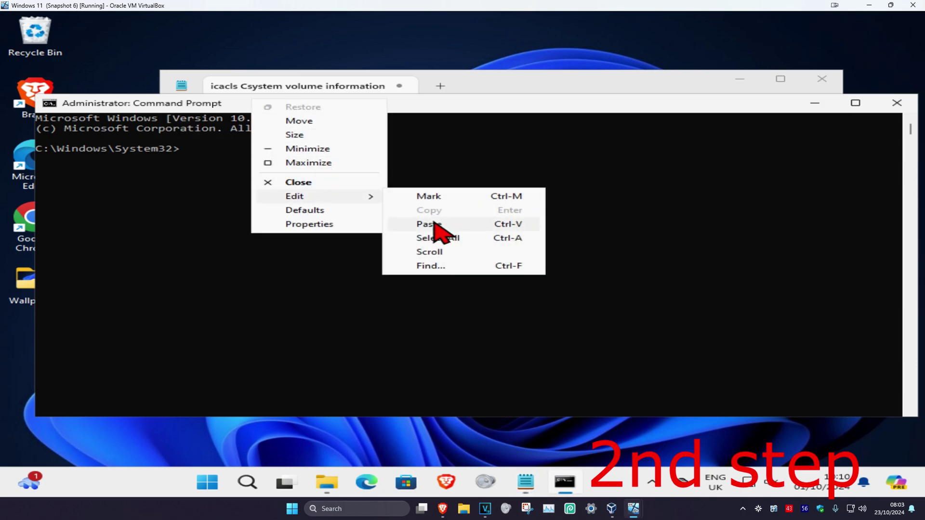
pyautogui.click(437, 230)
pyautogui.press('Return')
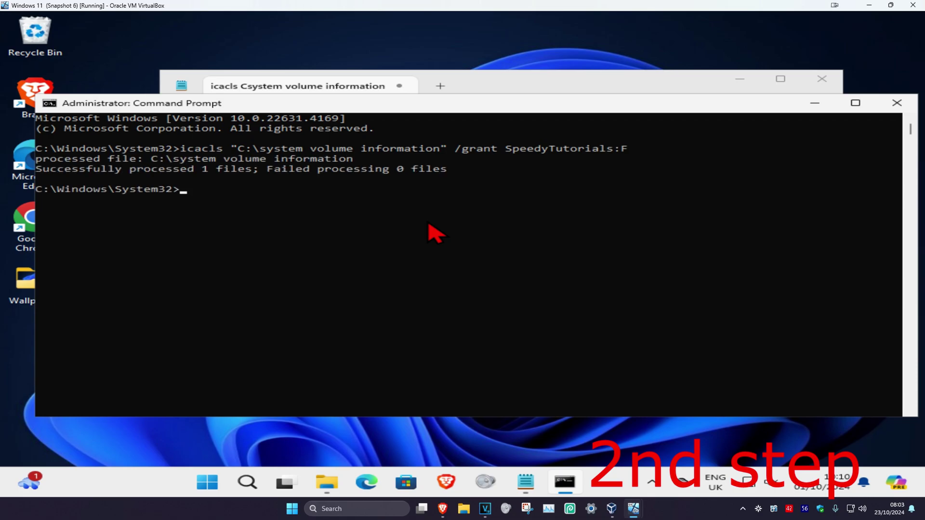
# Copy the second icacls line with /t from Notepad and run it in Command Prompt
pyautogui.click(479, 83)
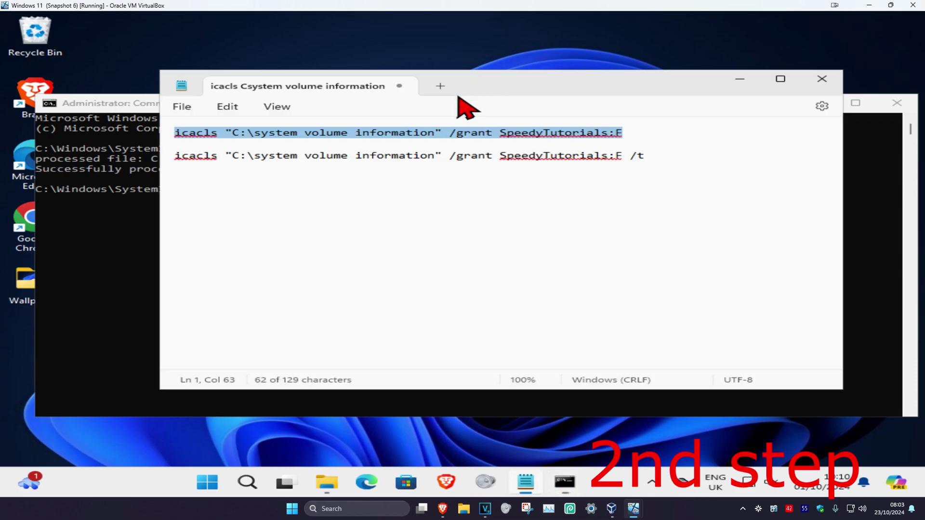
pyautogui.moveTo(645, 156); pyautogui.dragTo(161, 168)
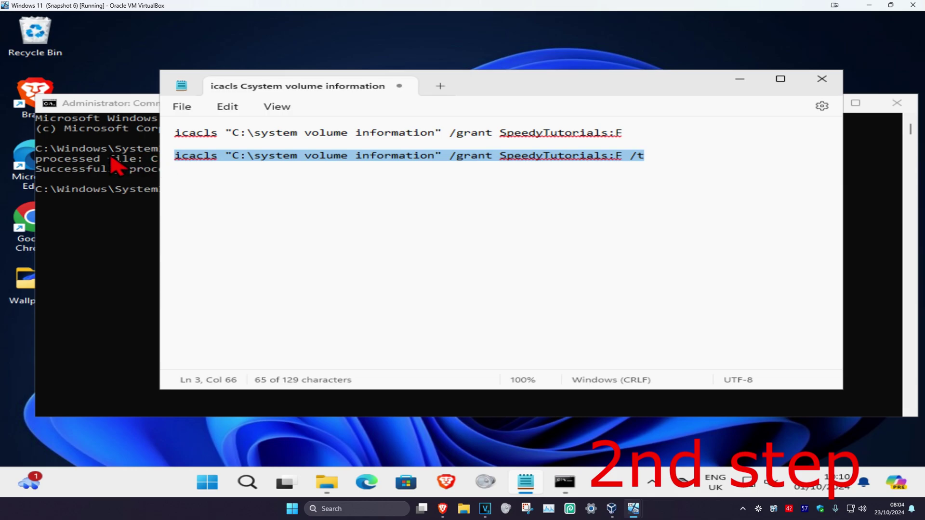
pyautogui.click(124, 190)
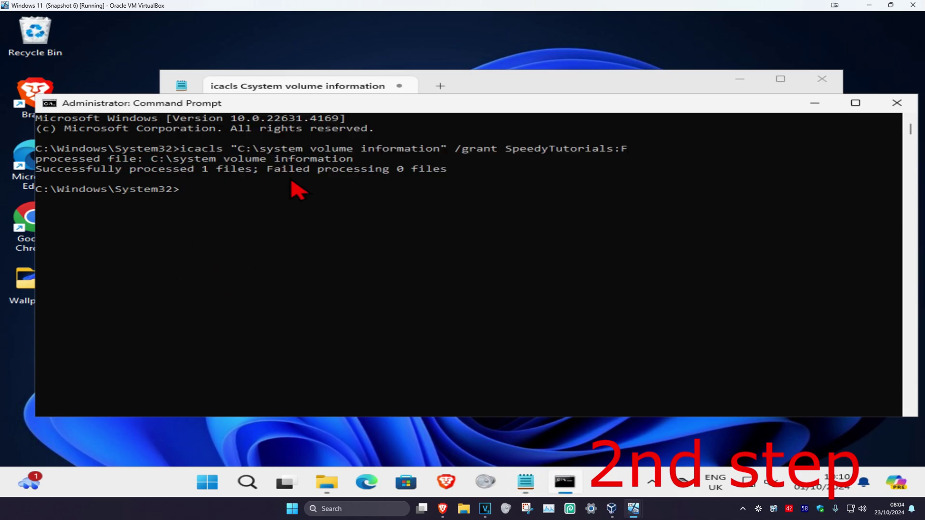
pyautogui.rightClick(302, 103)
pyautogui.moveTo(345, 197)
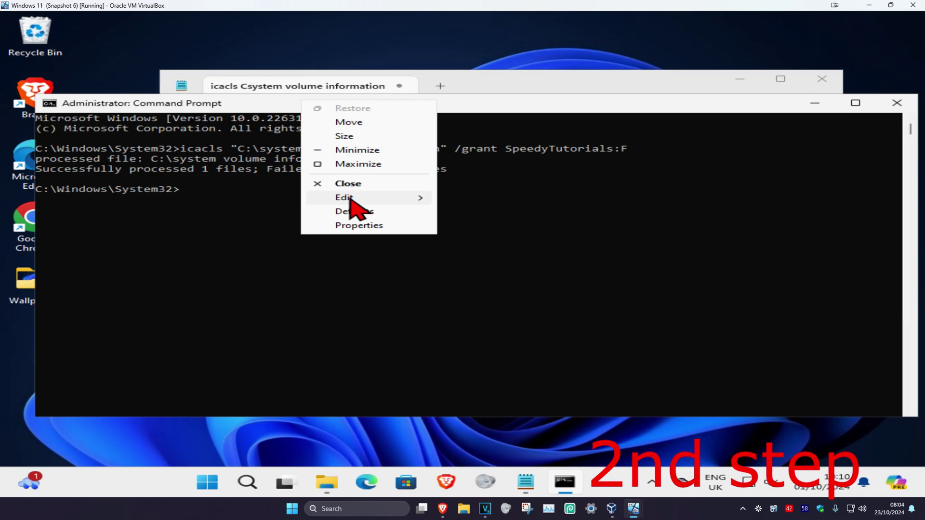
pyautogui.click(479, 226)
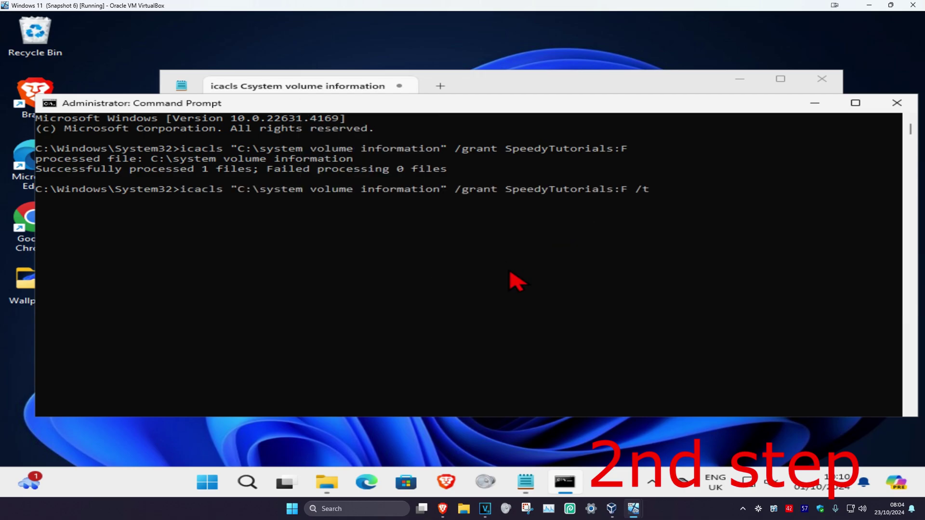
pyautogui.press('Return')
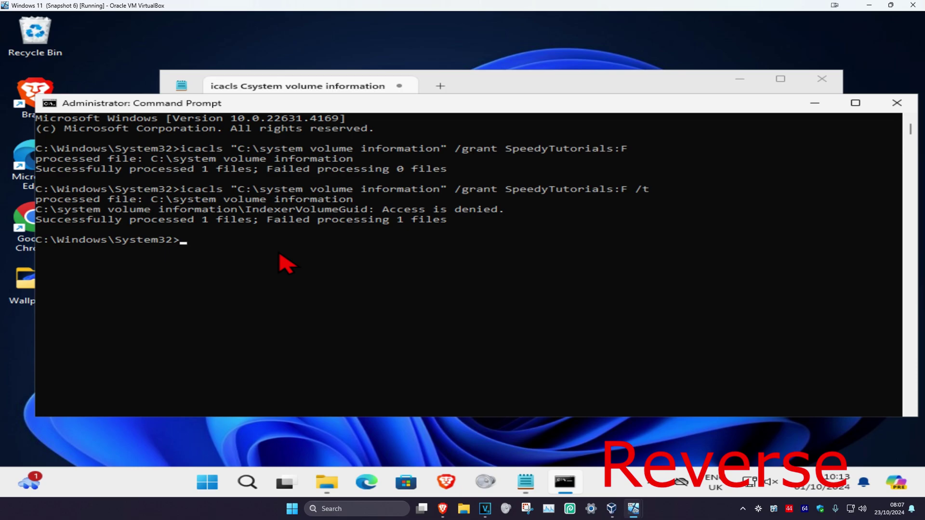
# Change /grant to /remove in the first icacls line in Notepad
pyautogui.click(477, 87)
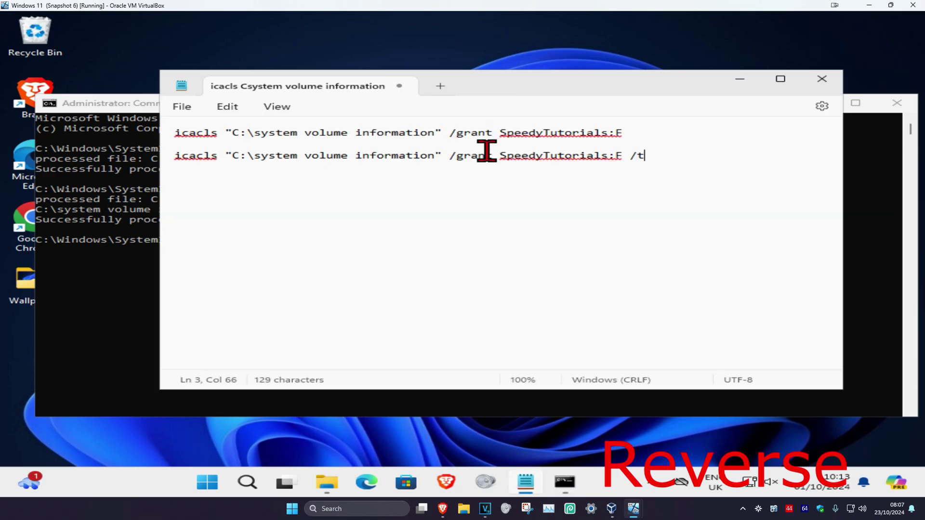
pyautogui.click(491, 130)
pyautogui.press('BackSpace')
pyautogui.press('BackSpace')
pyautogui.press('BackSpace')
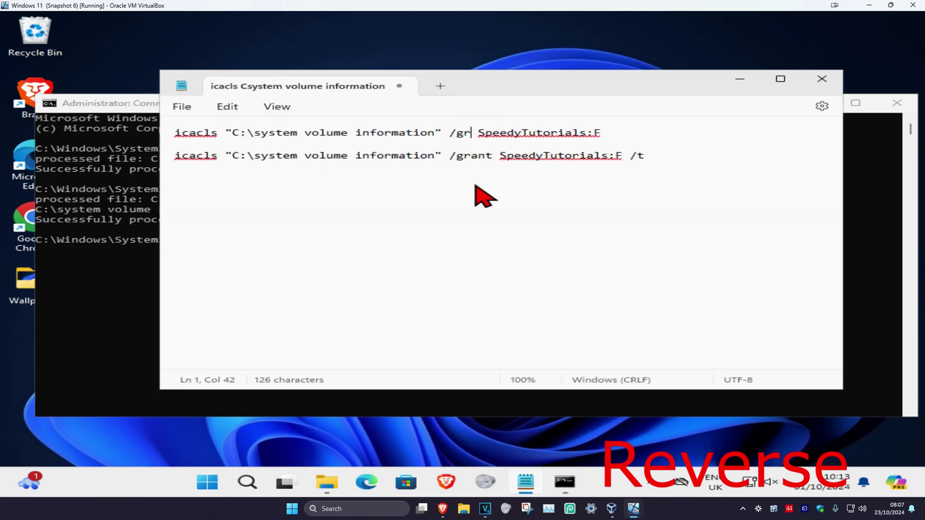
pyautogui.press('BackSpace')
pyautogui.press('BackSpace')
pyautogui.write('remove')
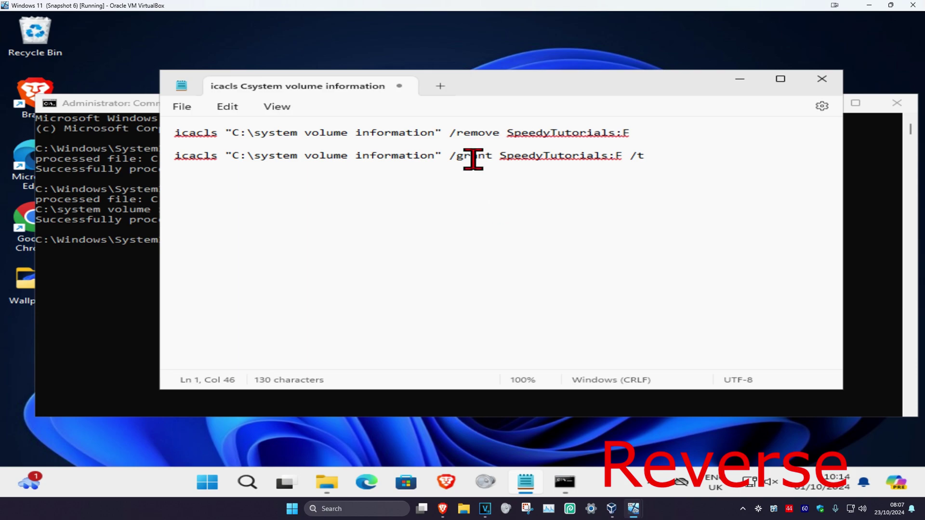
pyautogui.click(490, 156)
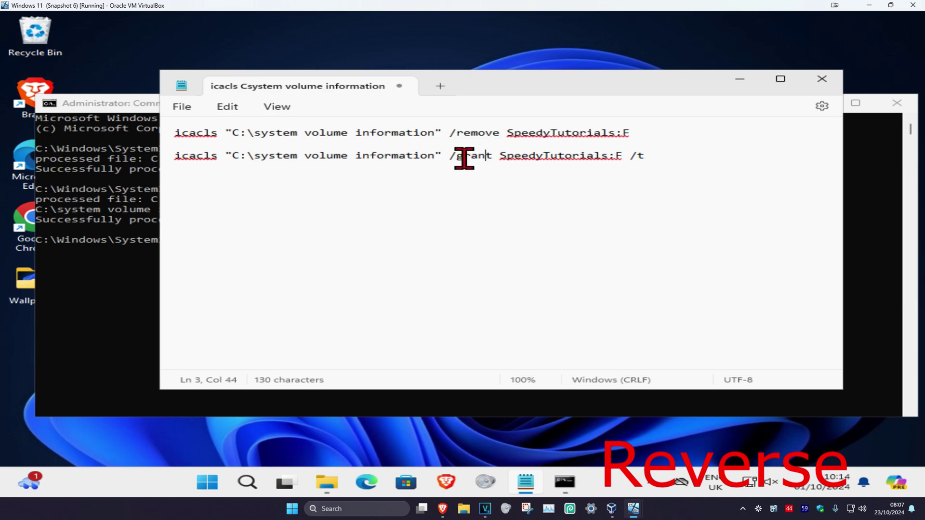